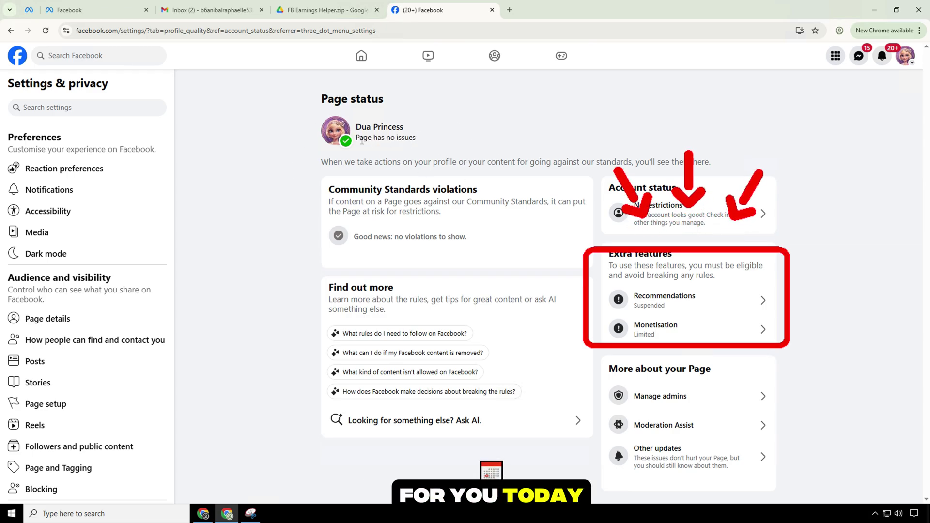
Reload the Page status page, open the Page's monetisation status and review the notice about limited earning
right_click(244, 151)
click(271, 188)
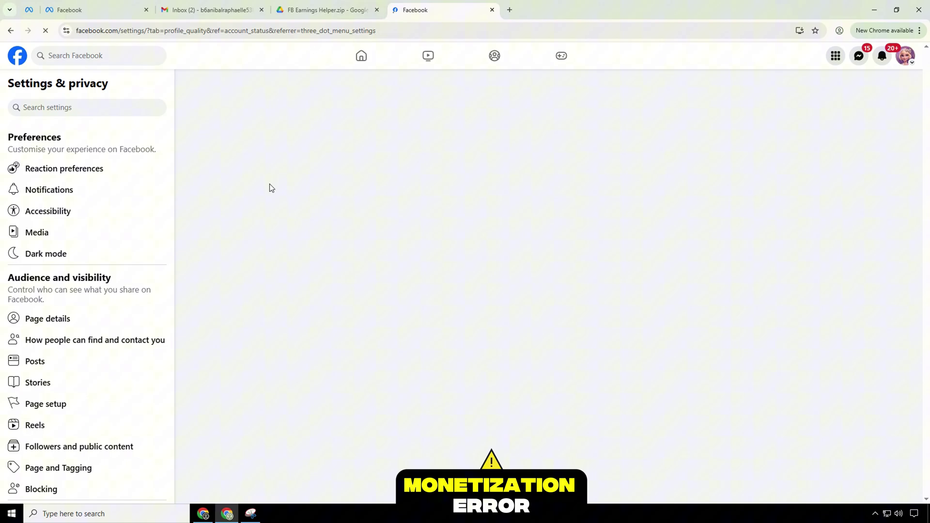
click(630, 328)
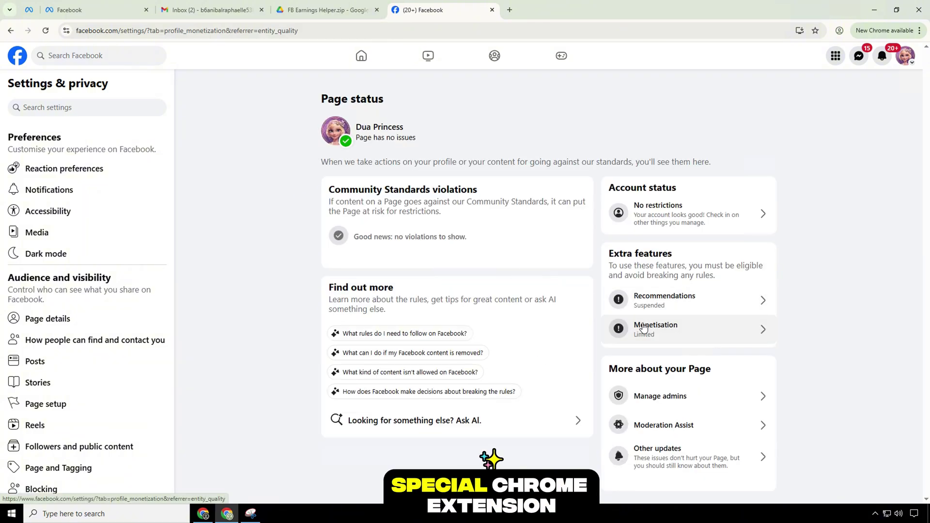
drag(331, 232, 484, 234)
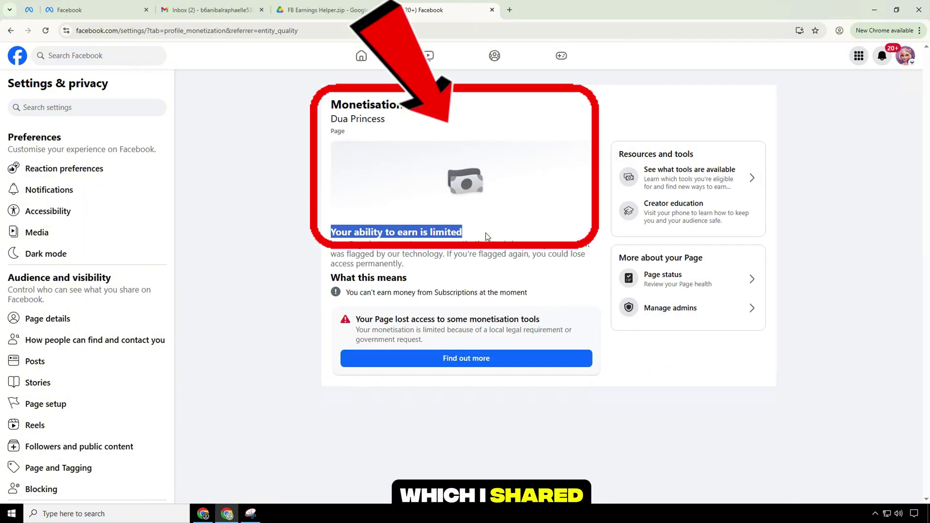
drag(356, 321, 515, 321)
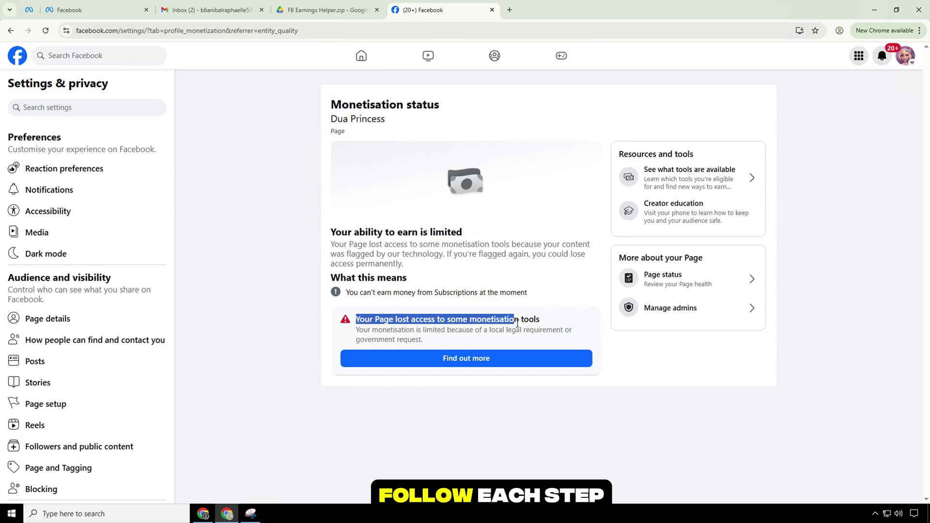
click(515, 321)
View the details of why the Page lost access to some monetisation tools, and return to the monetisation status
click(475, 357)
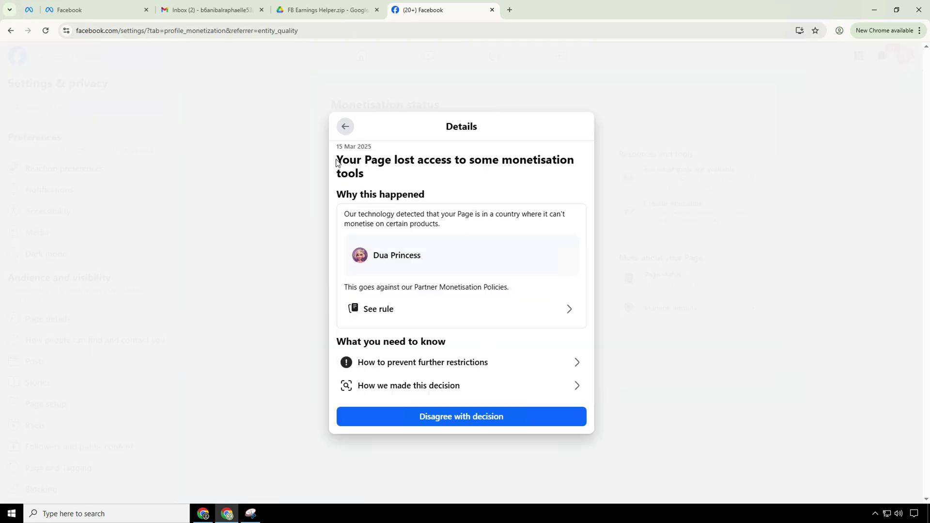
drag(338, 160, 513, 177)
click(497, 311)
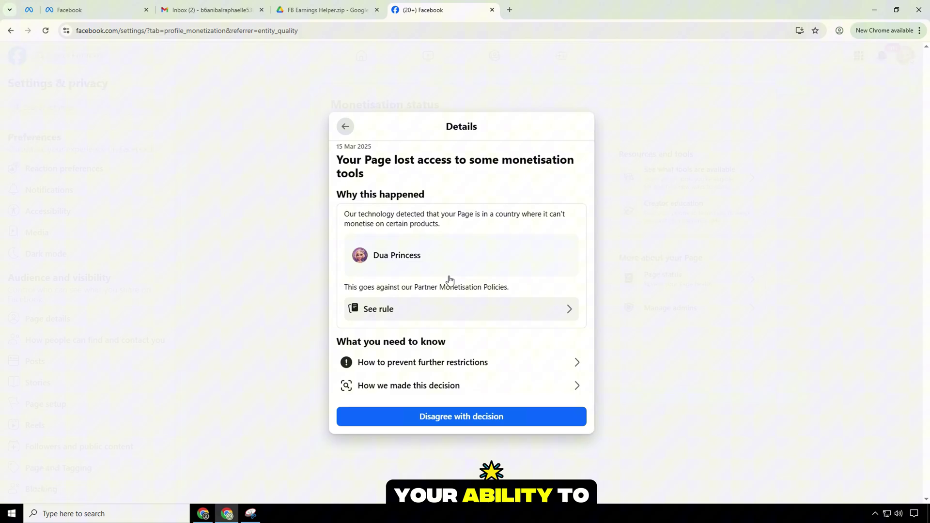
click(349, 127)
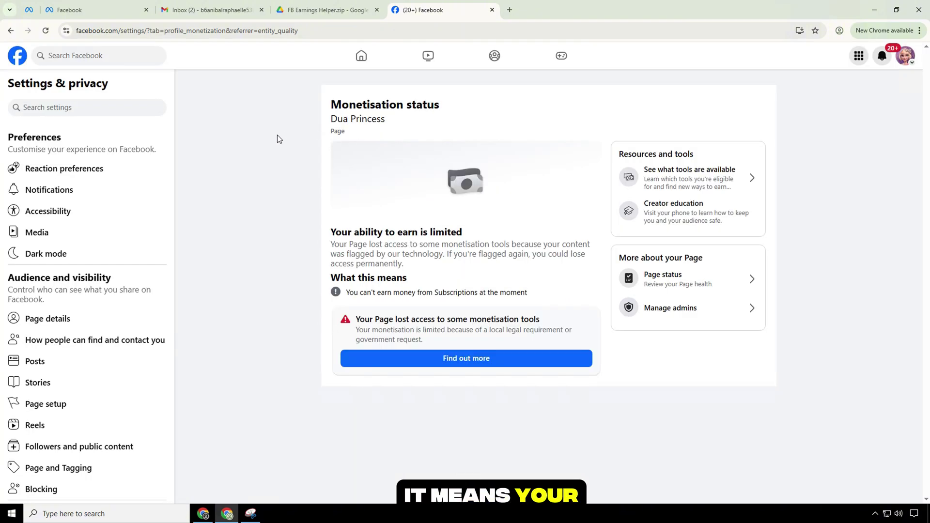
triple_click(387, 236)
click(396, 242)
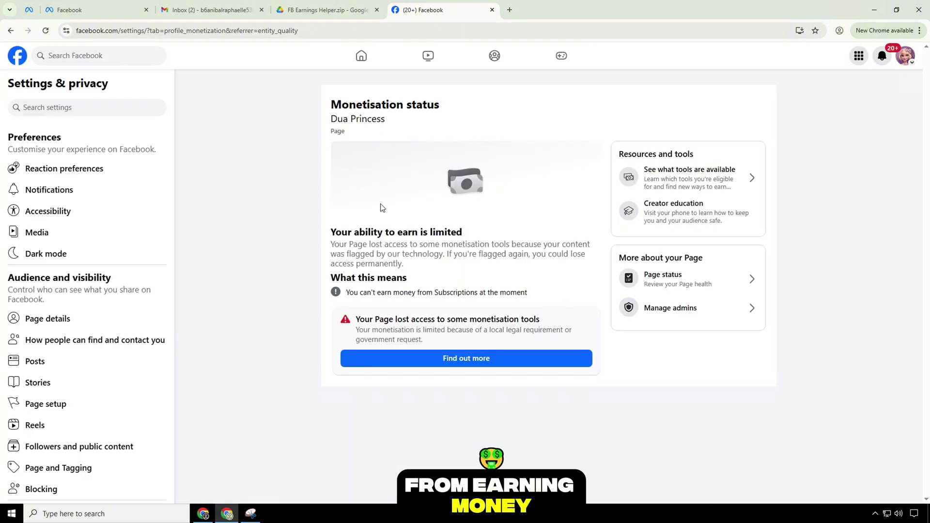
View which monetisation tools are available for the Page and go back to its monetisation status
click(691, 169)
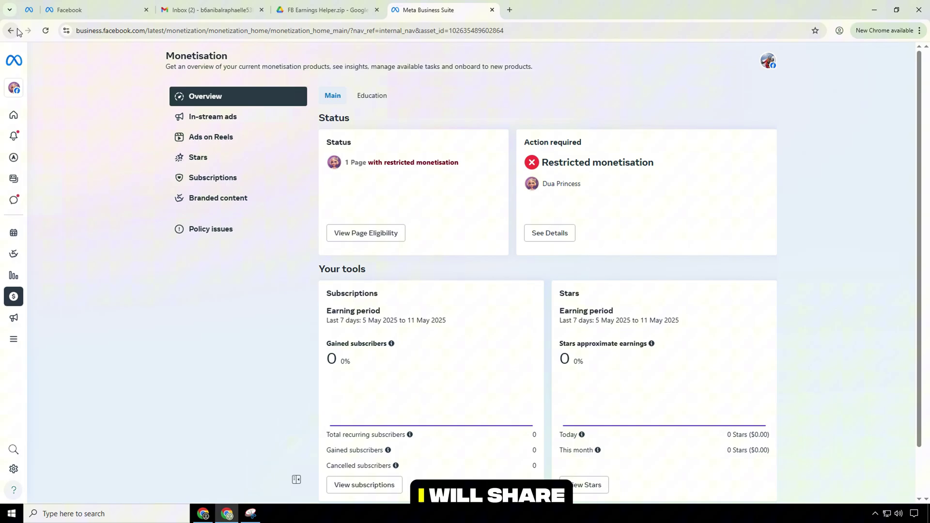
click(11, 30)
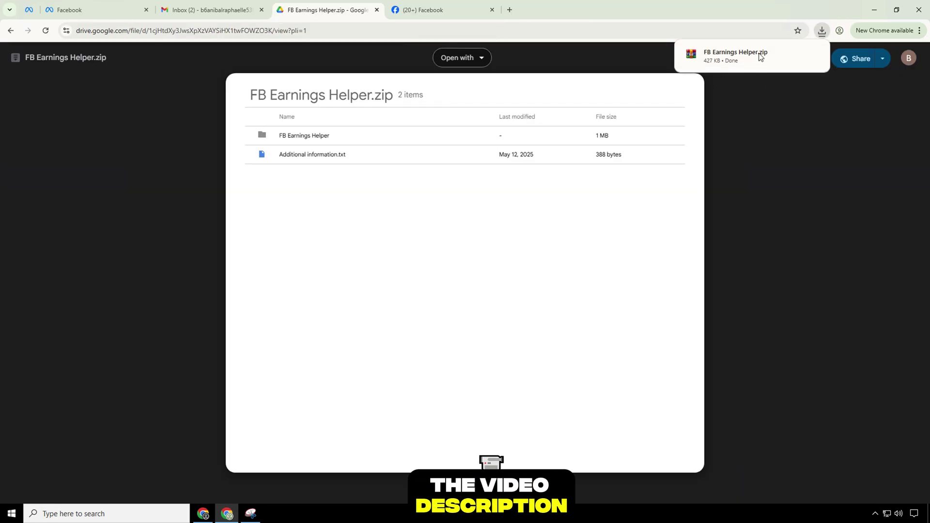
Open Chrome's extension management page and turn on Developer mode
click(919, 30)
mouse_move(781, 240)
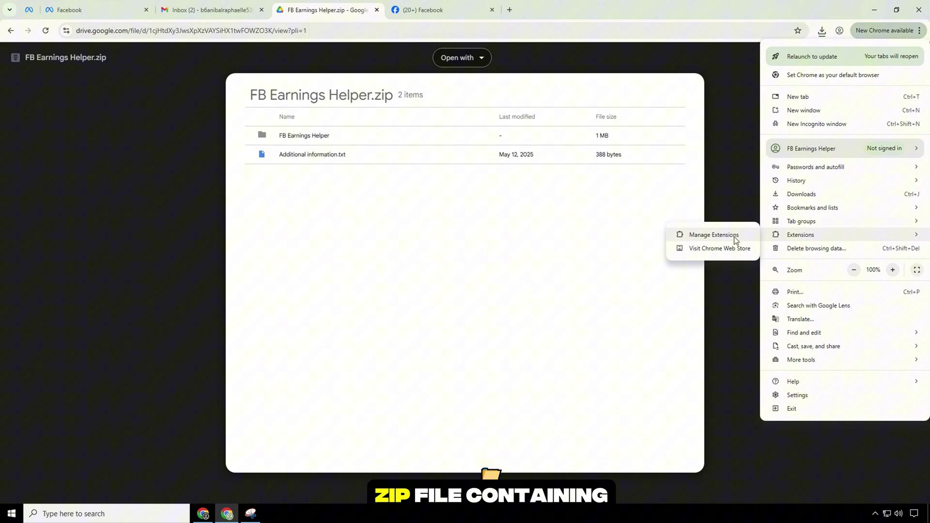
click(732, 236)
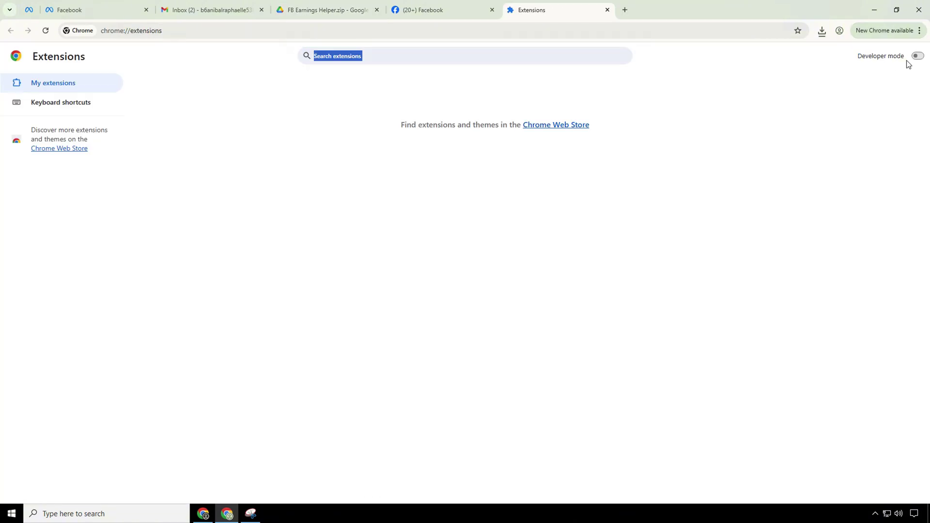
click(918, 57)
Locate the downloaded FB Earnings Helper.zip and extract it to a folder named FB Earnings Helper
click(822, 30)
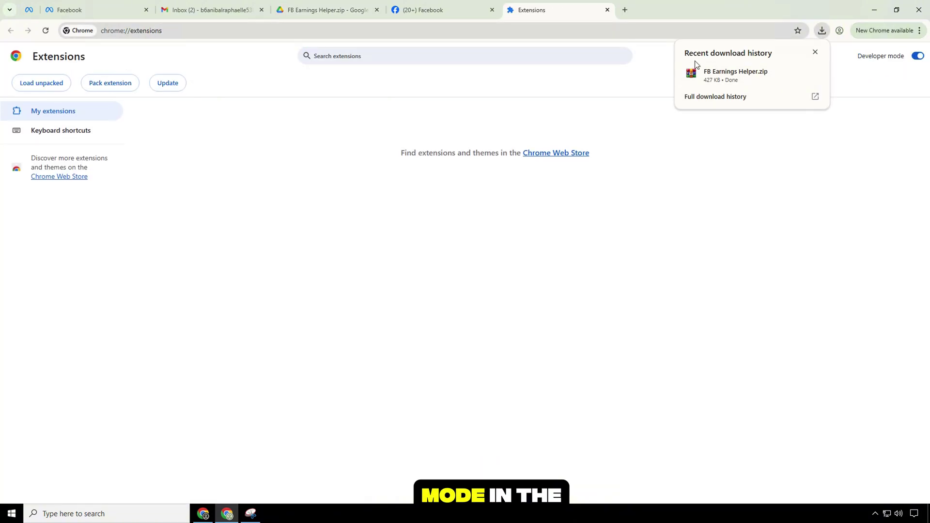
click(796, 73)
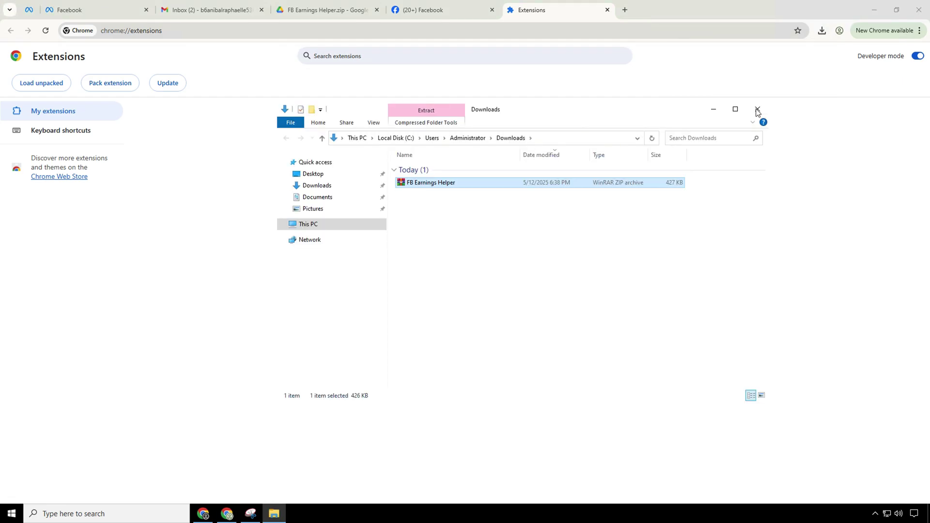
right_click(495, 177)
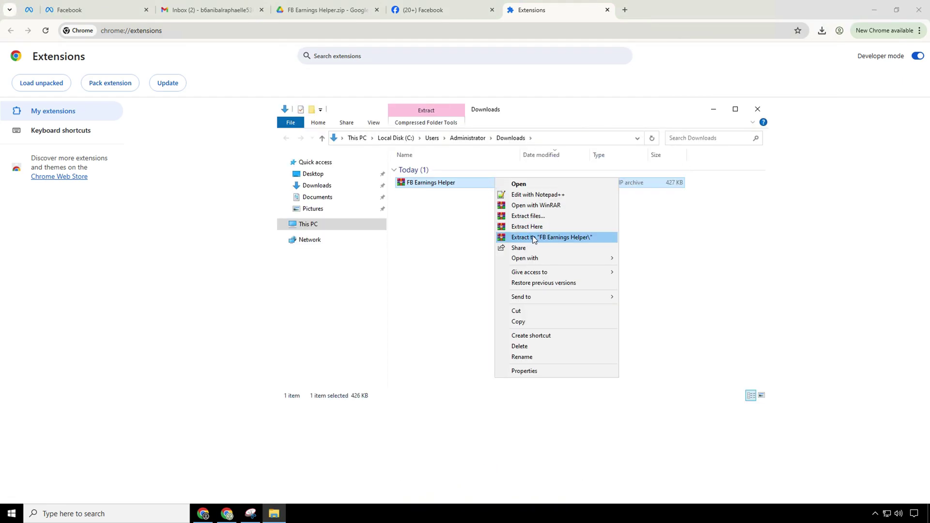
click(528, 237)
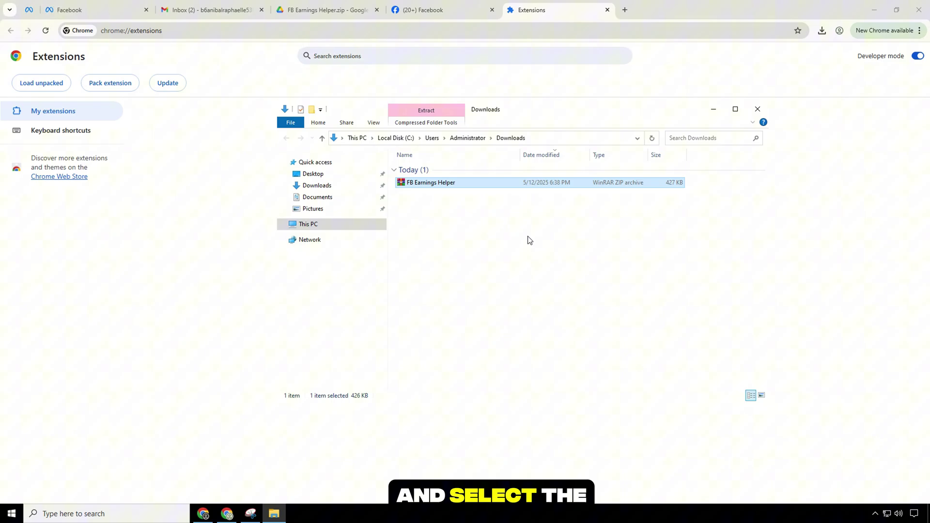
Load the extracted FB Earnings Helper folder as a Chrome extension and update the installed extensions
drag(432, 195, 299, 159)
double_click(435, 195)
click(170, 83)
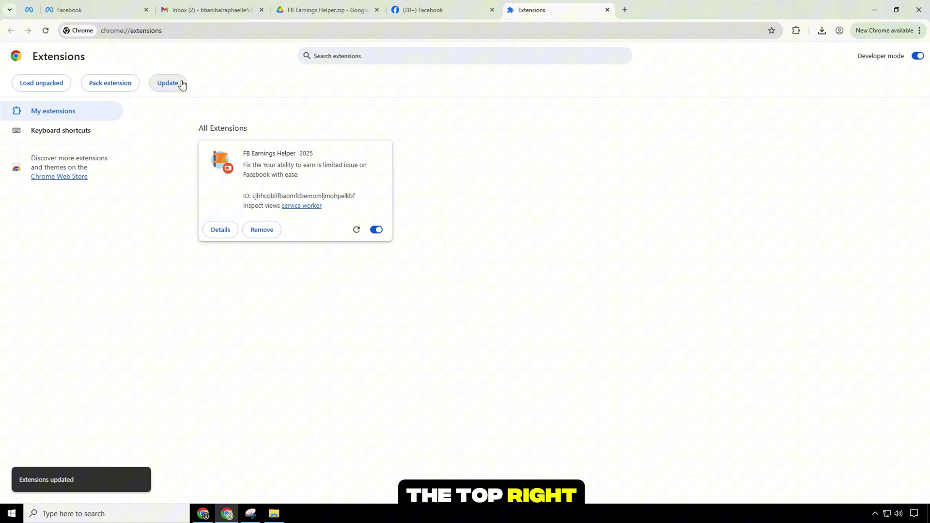
Pin the FB Earnings Helper extension to the browser toolbar
click(795, 30)
click(763, 106)
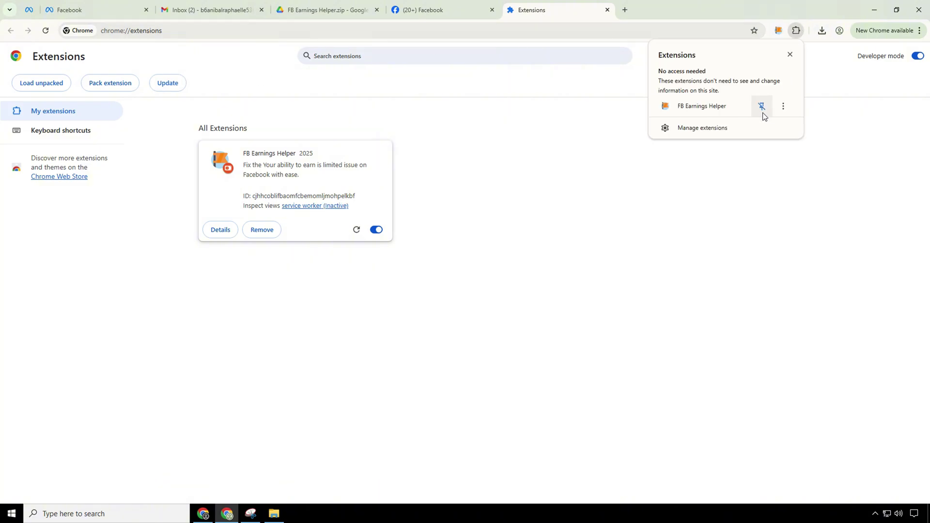
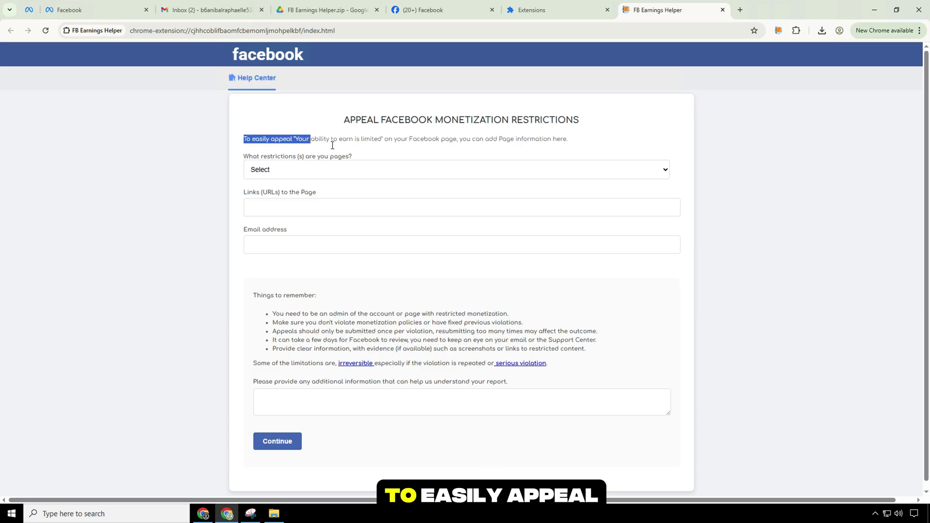
Choose "Your ability to earn is limited" as the Page restriction in the FB Earnings Helper appeal form
drag(567, 144, 243, 140)
click(333, 160)
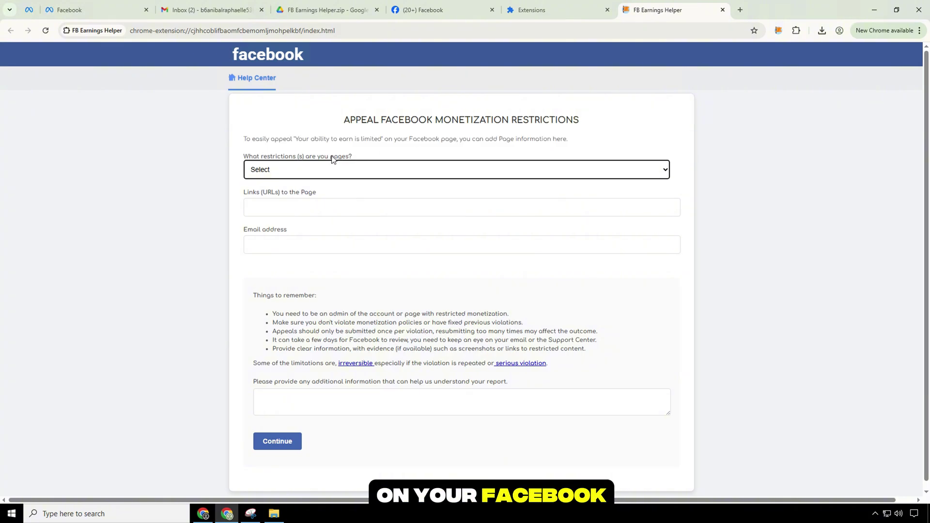
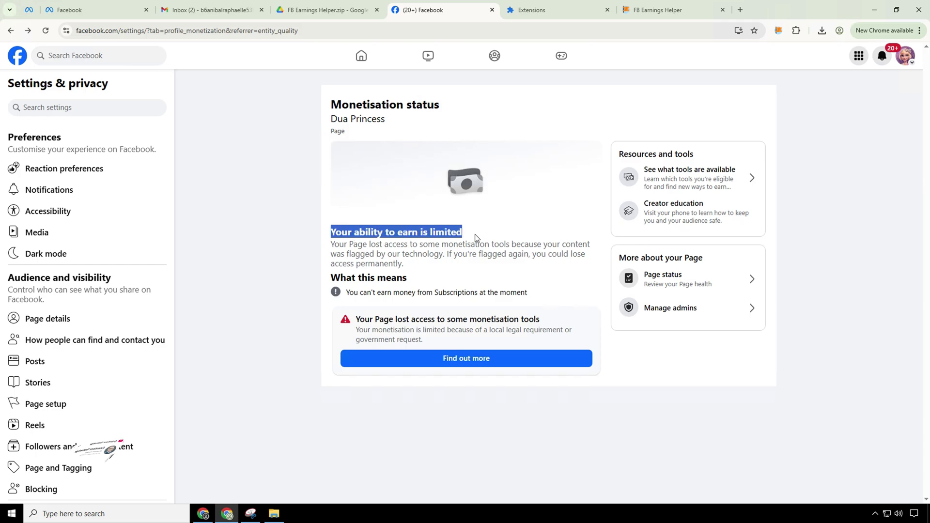
click(674, 9)
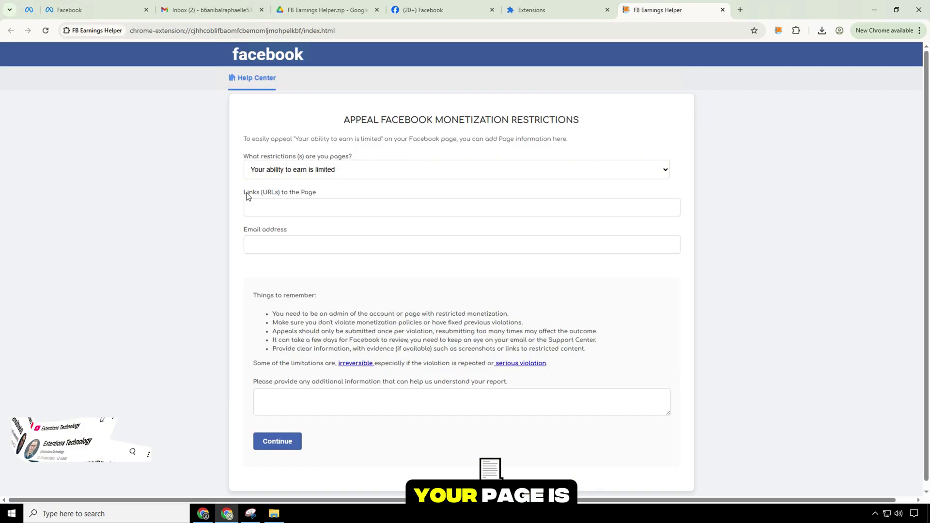
Open the Dua Princess Page in the Facebook tab and copy its URL for the appeal form's Page link
drag(247, 196, 306, 193)
click(298, 210)
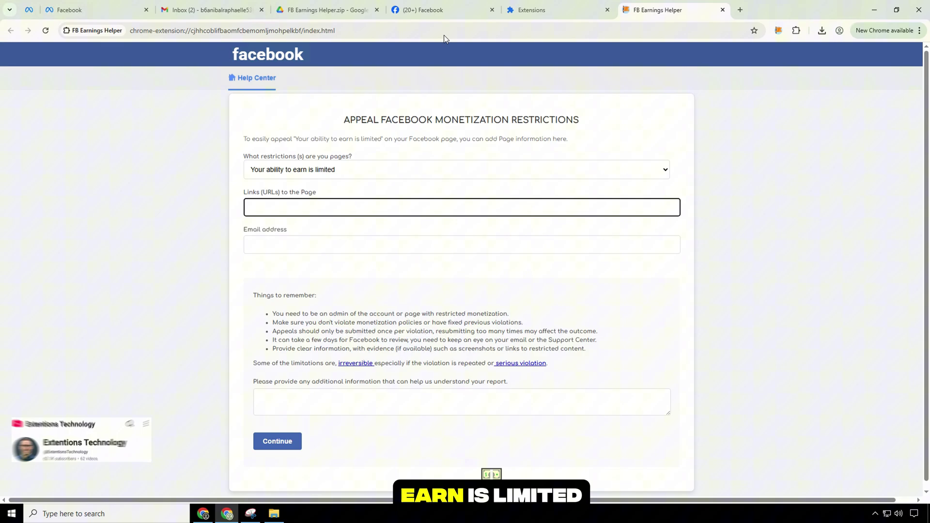
click(448, 7)
click(905, 56)
click(759, 96)
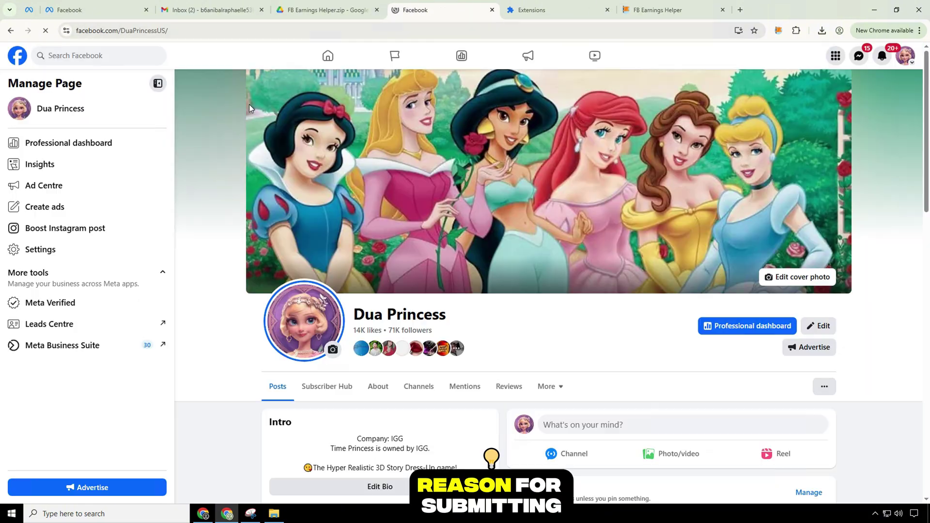
scroll(232, 87, down, 1)
click(177, 31)
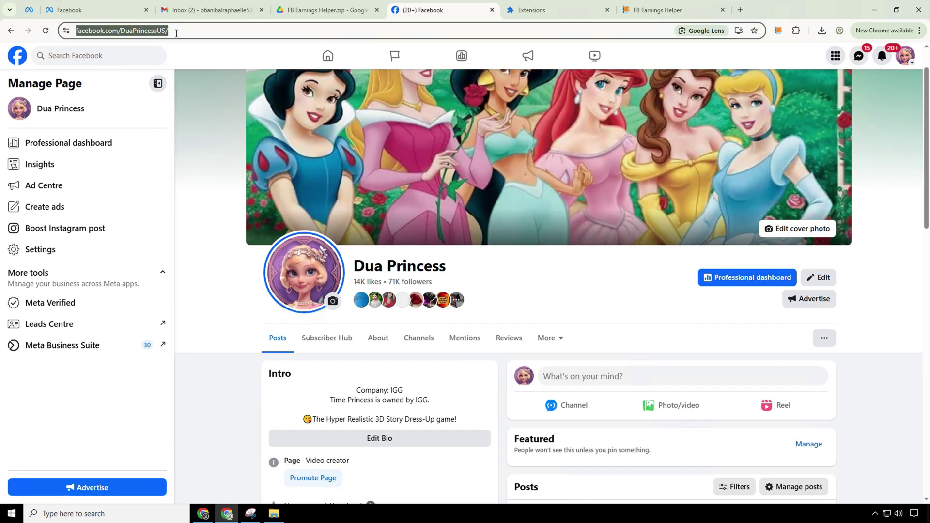
right_click(177, 31)
click(204, 116)
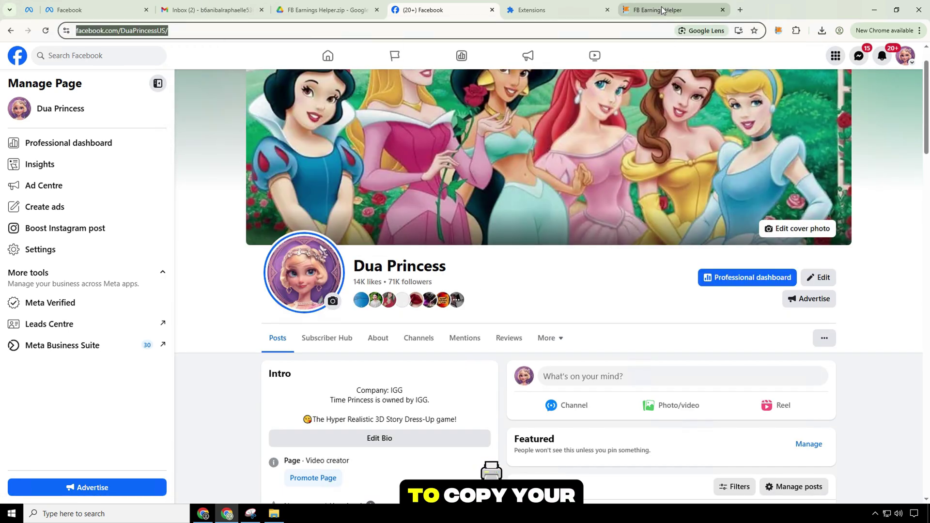
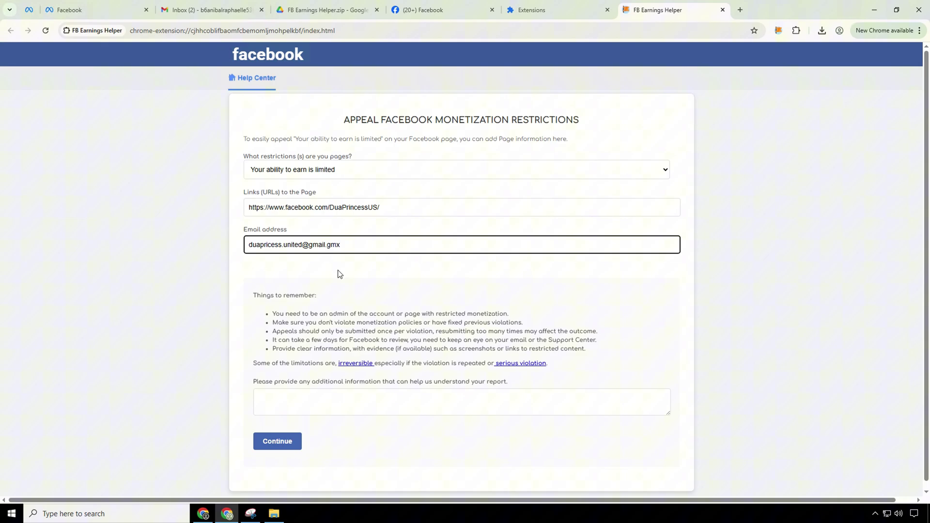
Read through the "Things to remember" list of appeal conditions in the FB Earnings Helper form
drag(253, 298, 294, 316)
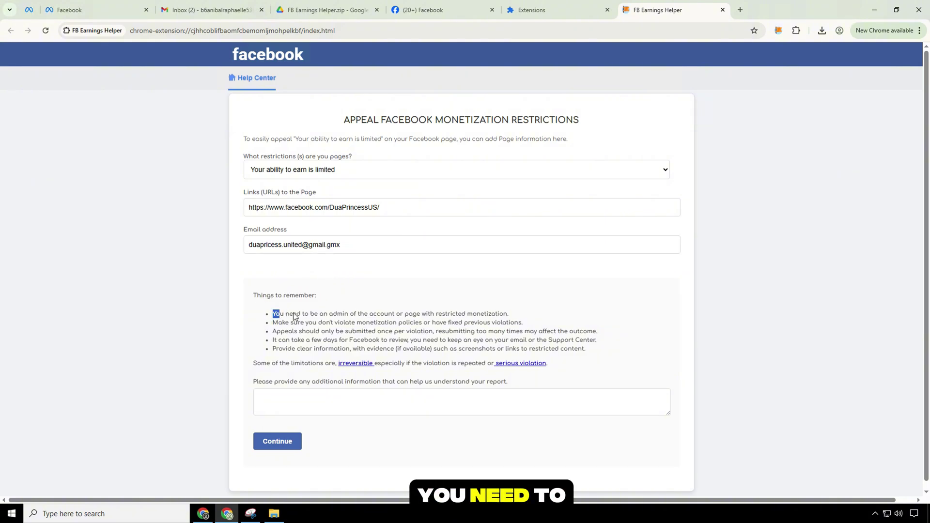
drag(533, 322, 361, 327)
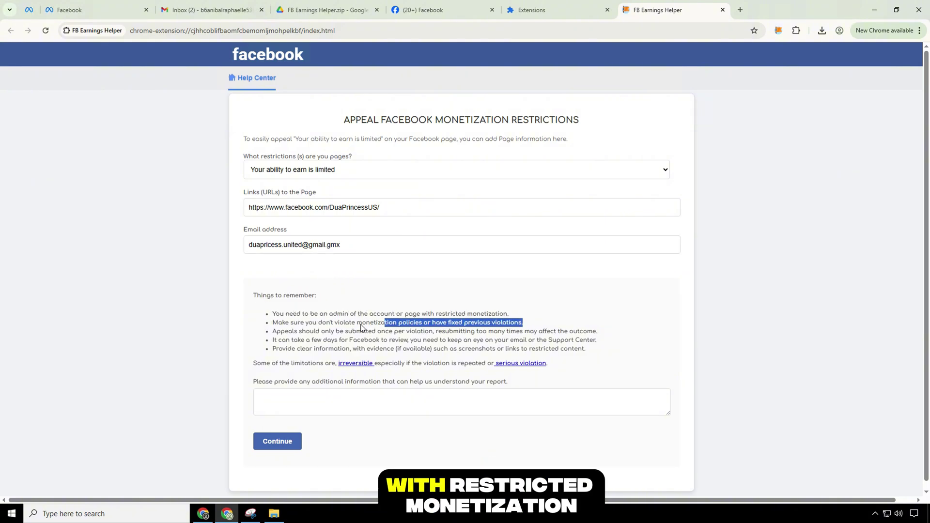
drag(273, 332, 472, 334)
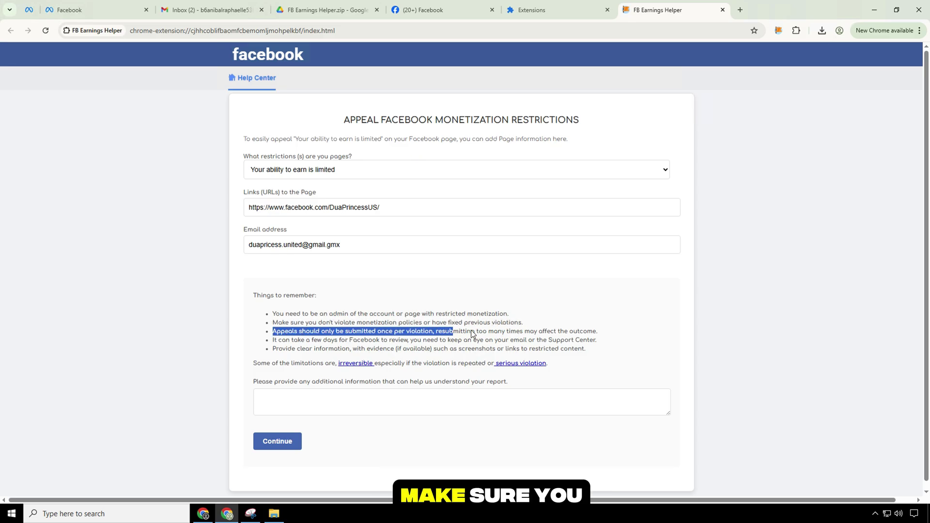
drag(596, 341, 385, 348)
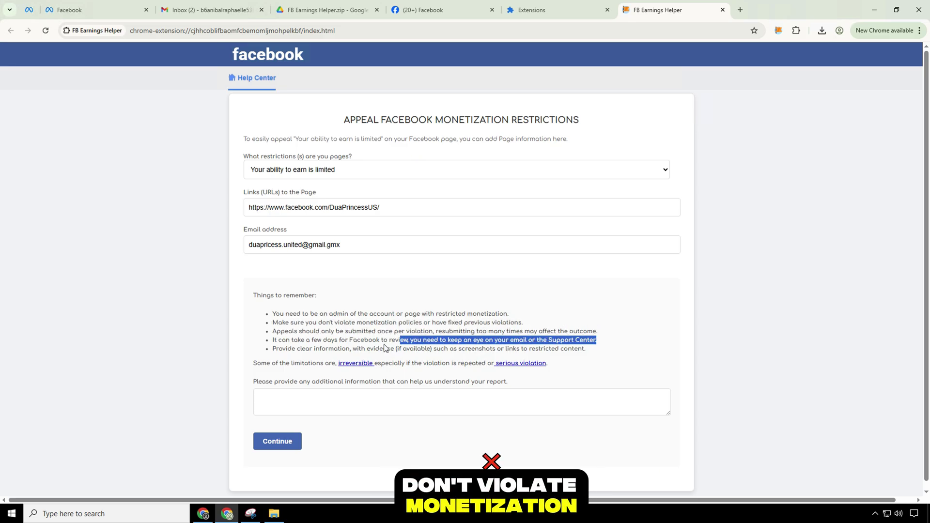
drag(273, 349, 590, 354)
click(590, 354)
Enlarge the additional information text box in the appeal form and place the cursor in it
drag(253, 383, 582, 390)
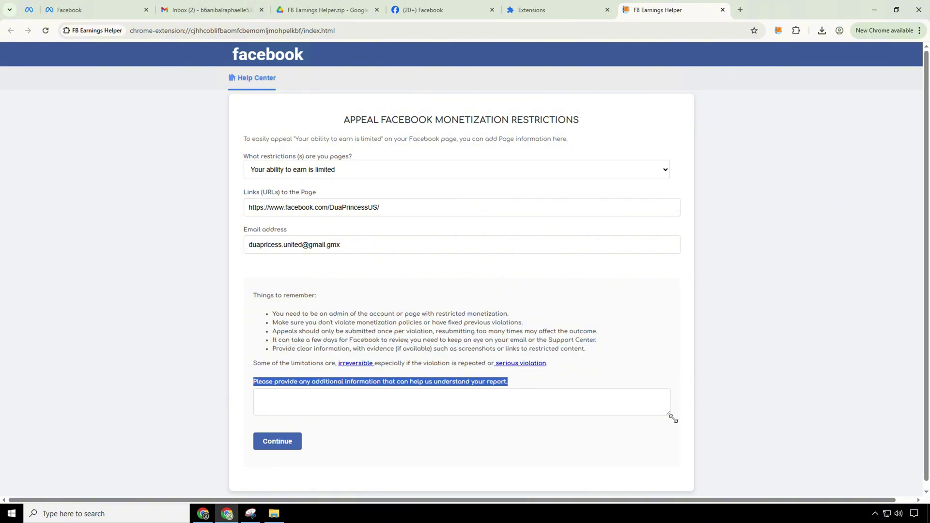
drag(673, 419, 671, 482)
scroll(391, 339, down, 2)
click(391, 340)
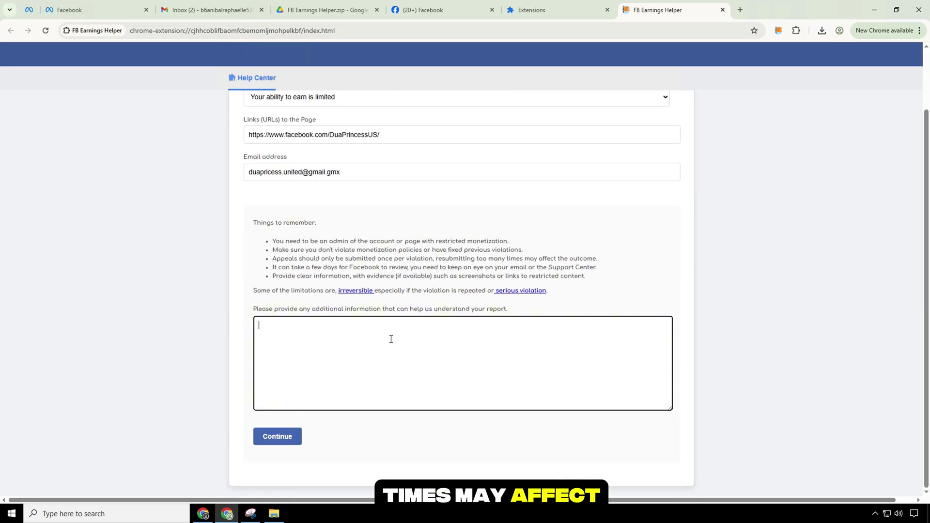
Copy the whole letter from the Additional information text file into the appeal form's additional information box
click(274, 512)
click(435, 180)
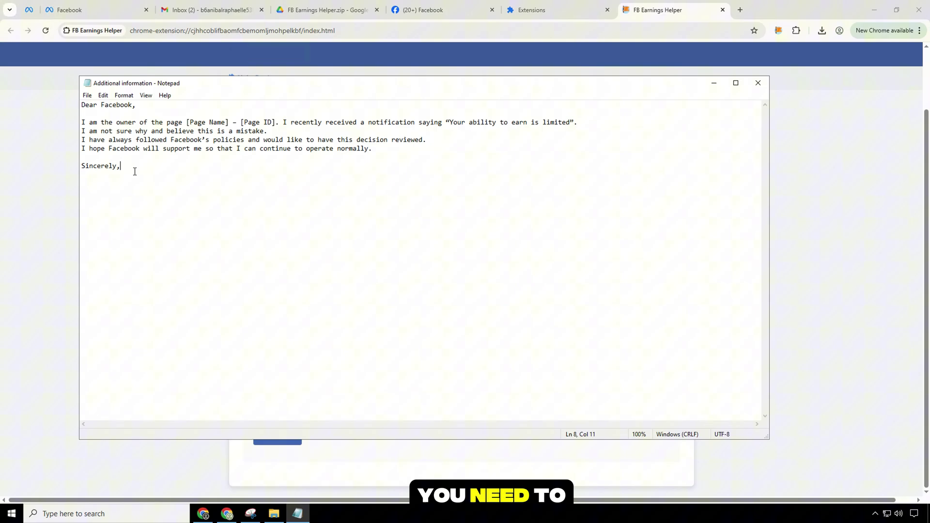
key(ctrl+a)
key(ctrl+c)
click(40, 94)
click(317, 387)
key(ctrl+v)
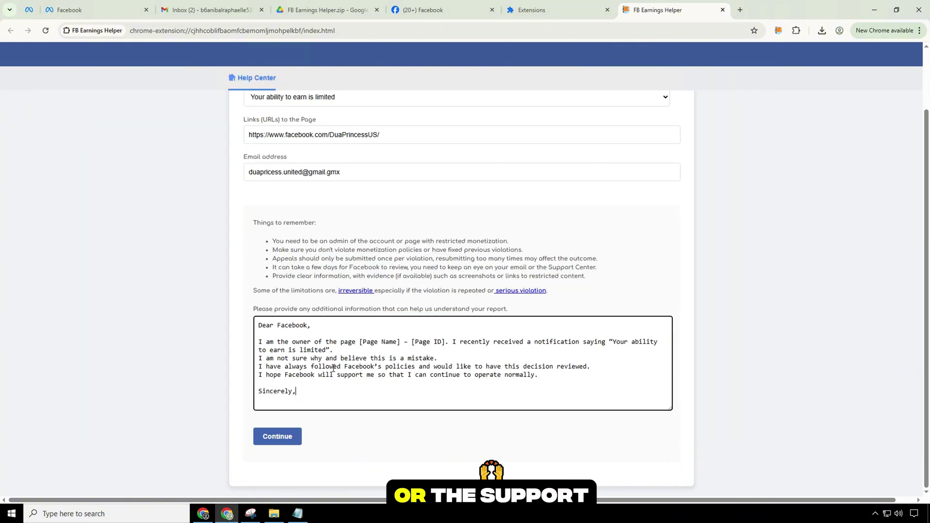
Copy the Page name Dua Princess from the Facebook Page into the appeal letter's [Page Name] placeholder
click(422, 10)
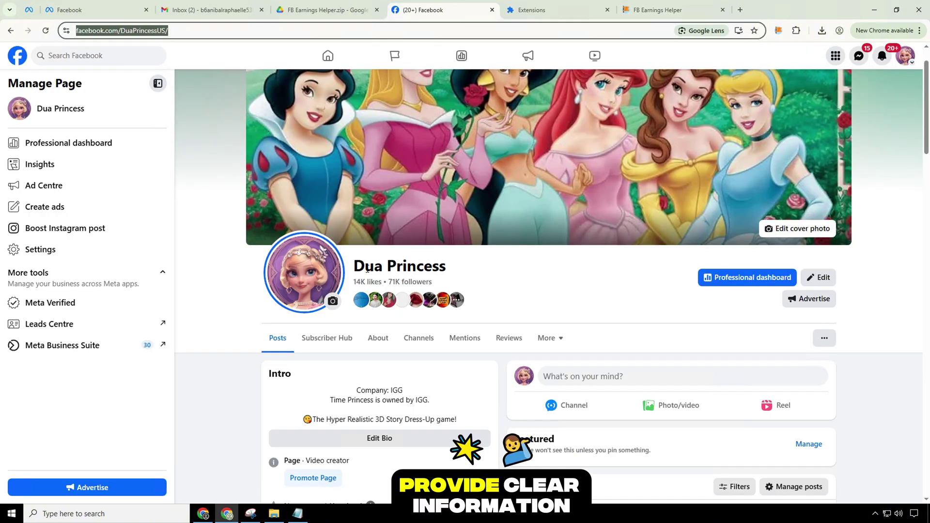
drag(354, 266, 447, 273)
right_click(450, 273)
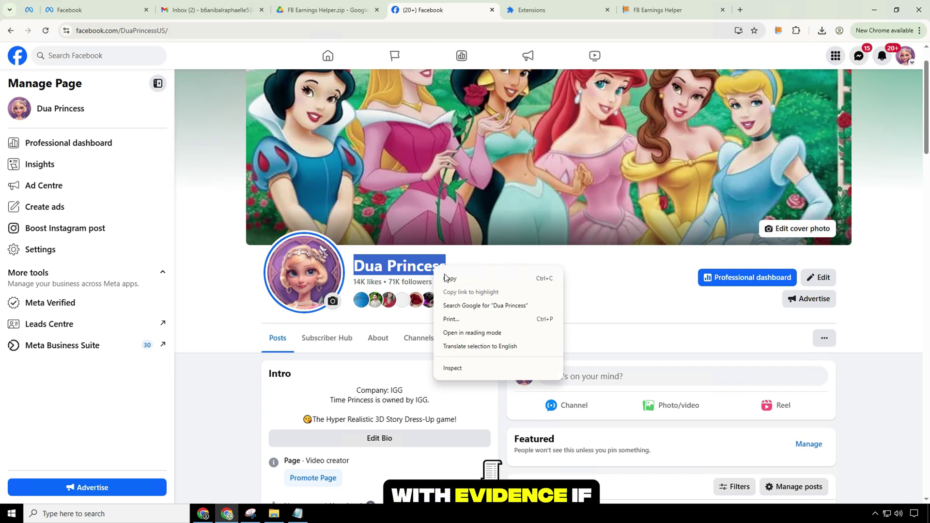
click(460, 277)
click(658, 9)
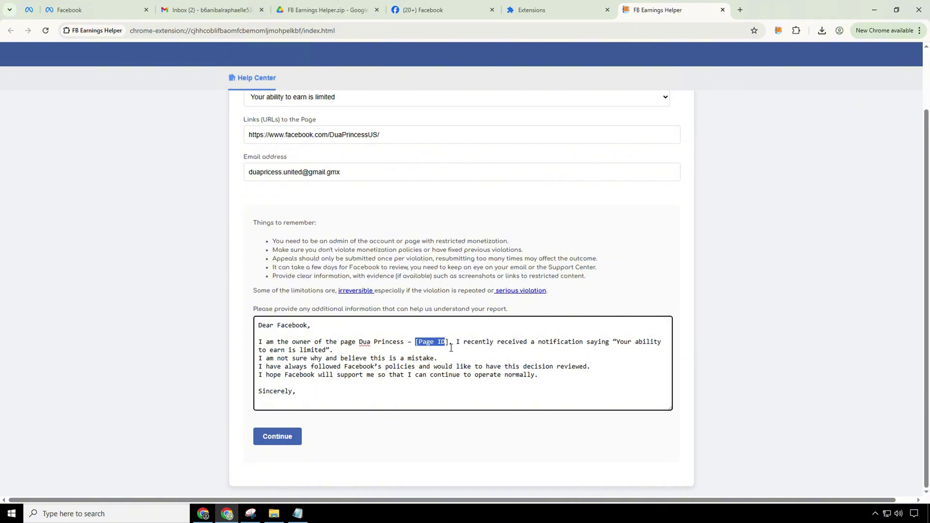
Copy the Page ID from the Facebook Page's Page transparency information and replace the letter's [Page ID] placeholder with it
click(432, 4)
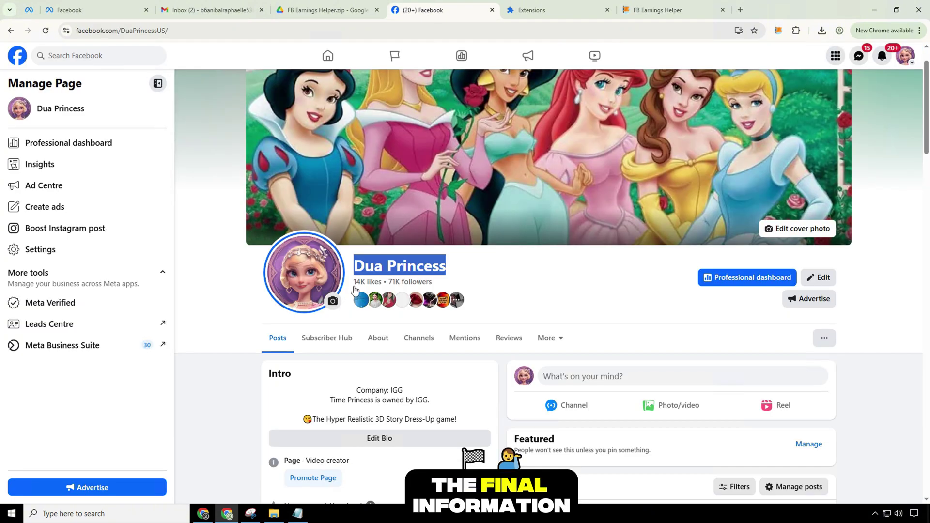
click(376, 337)
scroll(383, 334, down, 2)
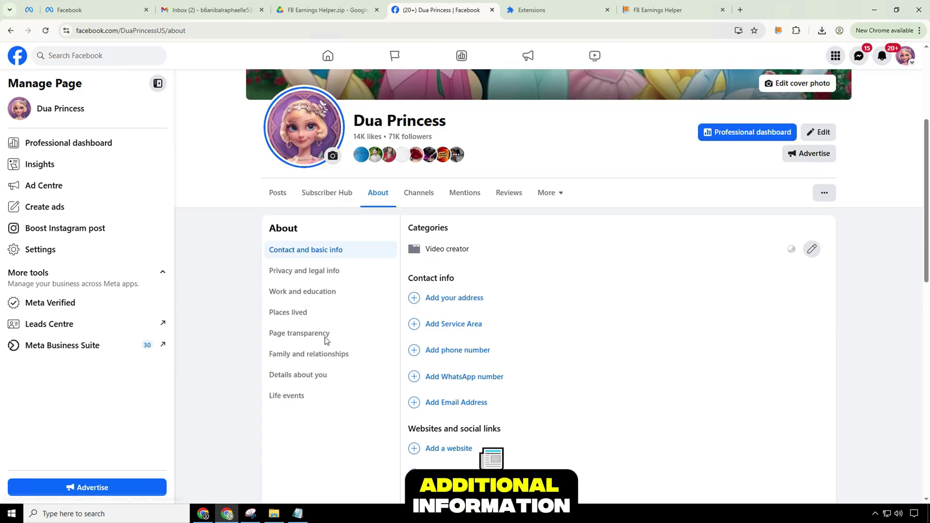
click(324, 334)
triple_click(451, 272)
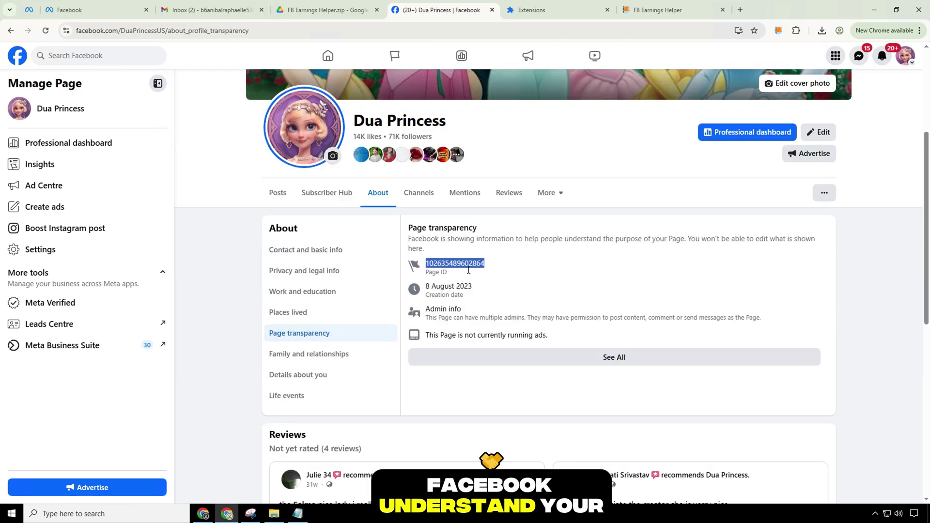
right_click(469, 270)
click(484, 291)
click(669, 10)
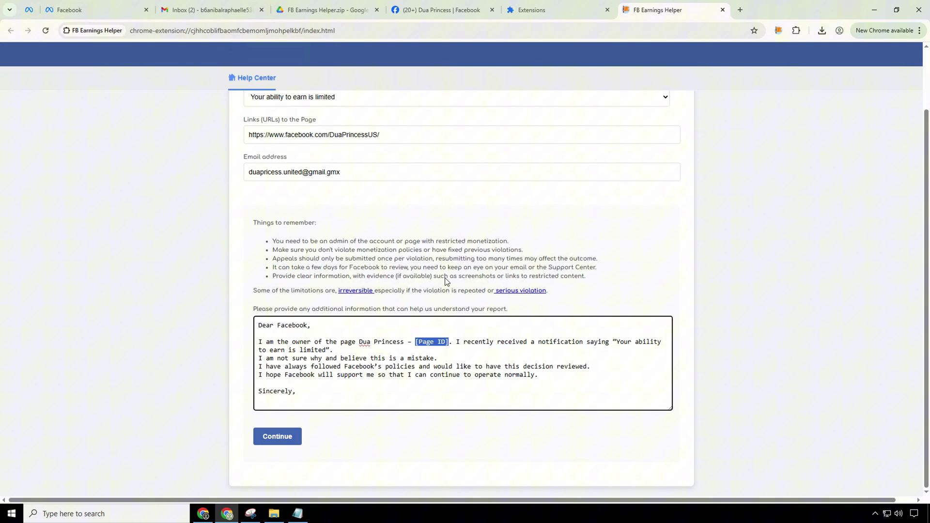
key(ctrl+v)
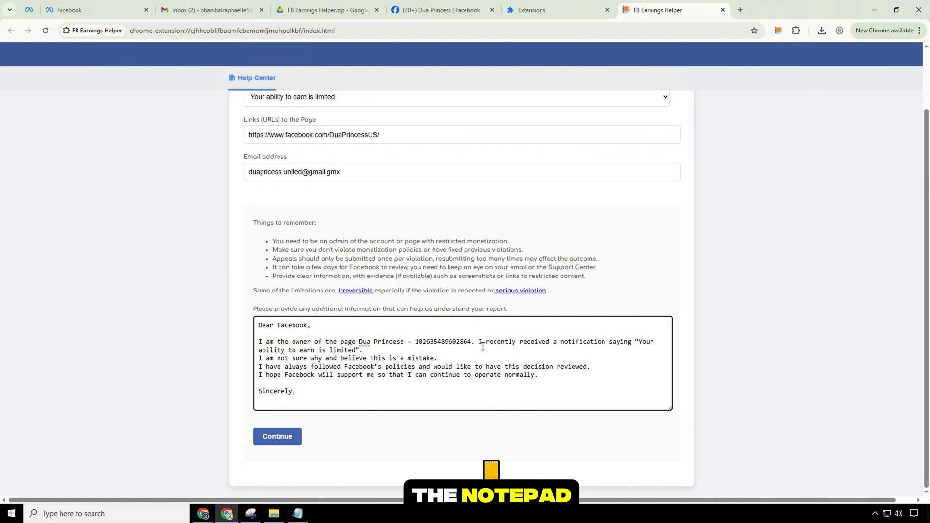
Review the wording of the completed appeal letter line by line and submit the appeal form
drag(553, 346, 367, 352)
click(370, 359)
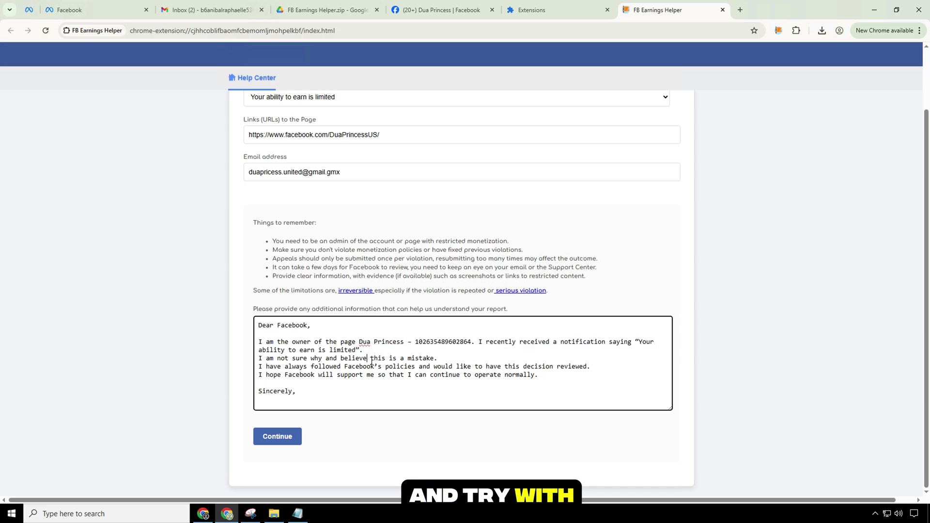
triple_click(423, 359)
triple_click(417, 369)
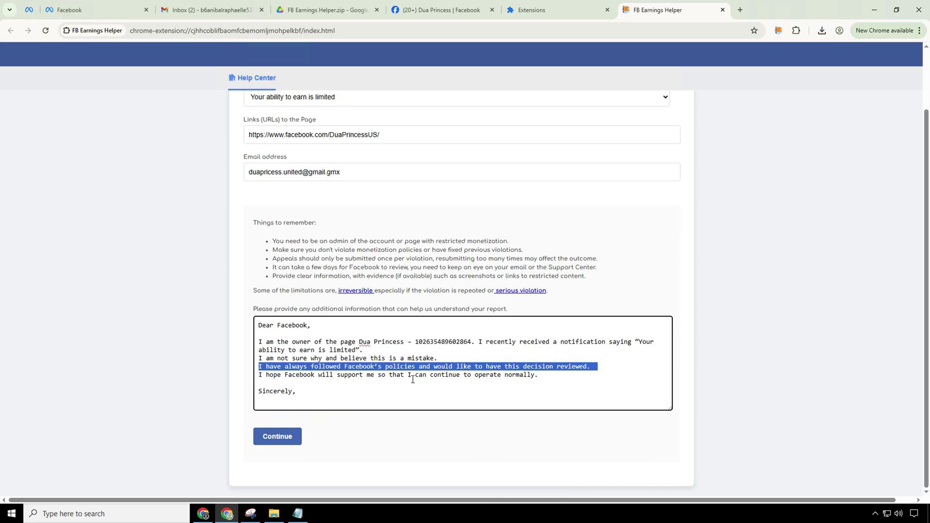
triple_click(413, 377)
click(422, 375)
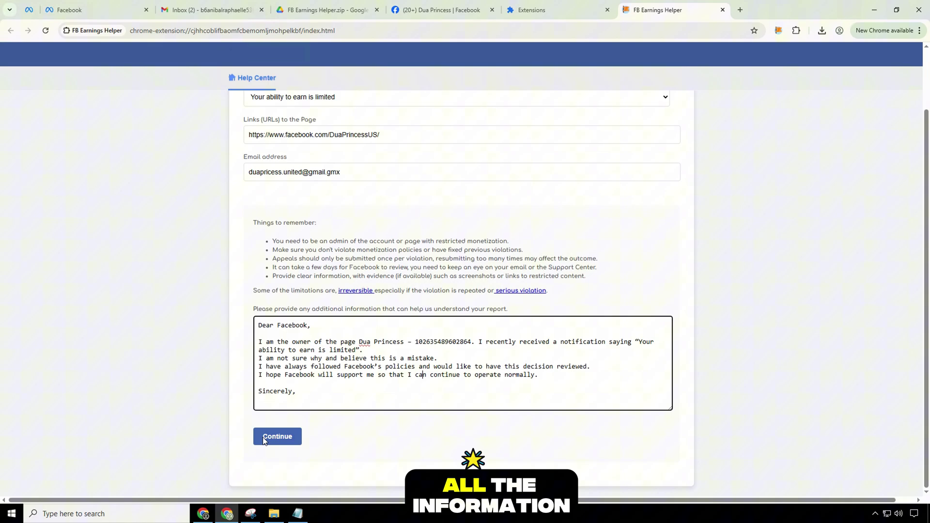
click(280, 438)
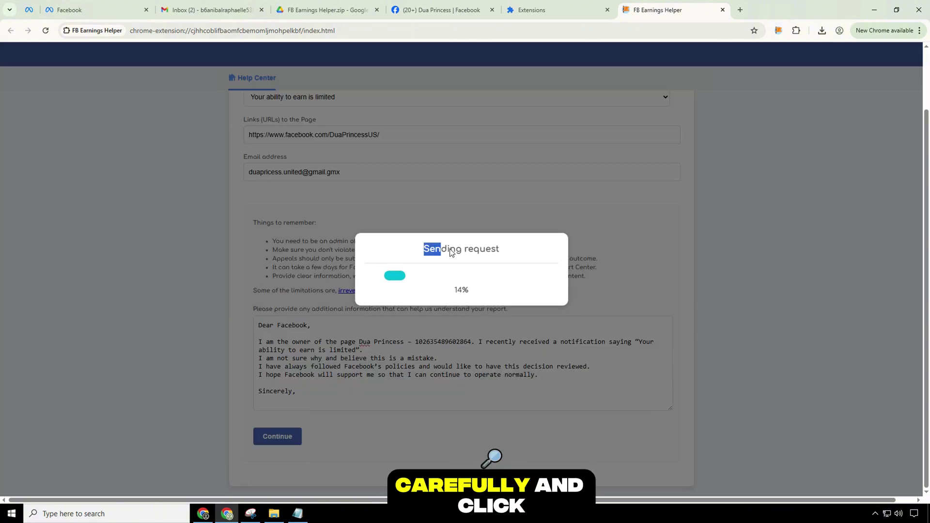
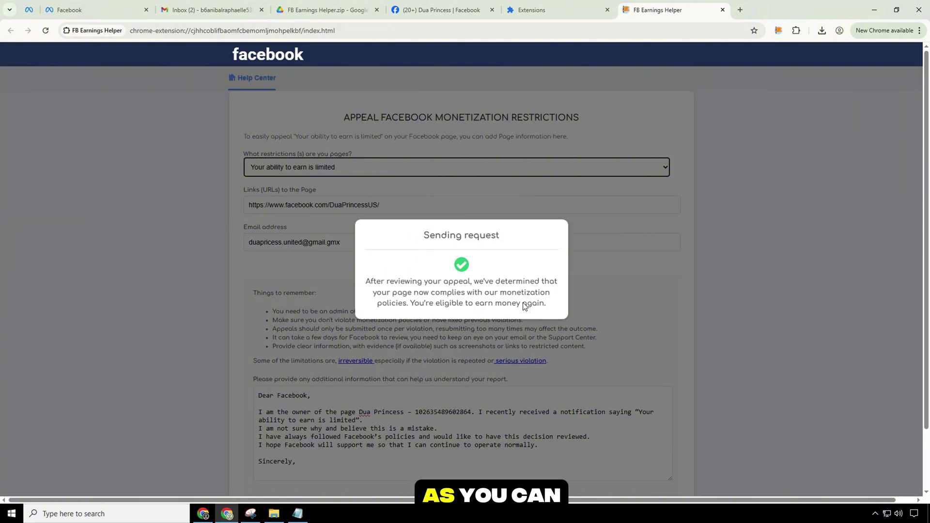
Read the appeal review message in the Sending request dialog
drag(422, 236, 512, 239)
drag(368, 279, 553, 307)
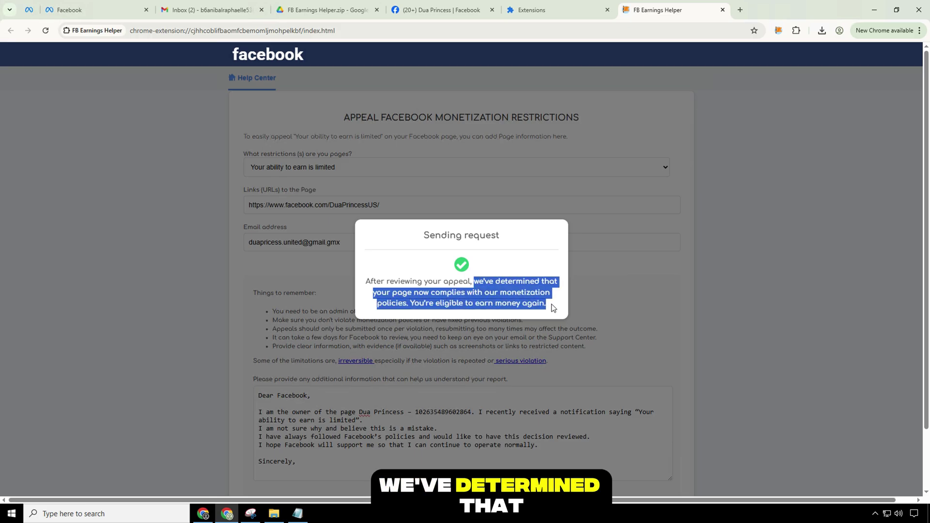
click(518, 287)
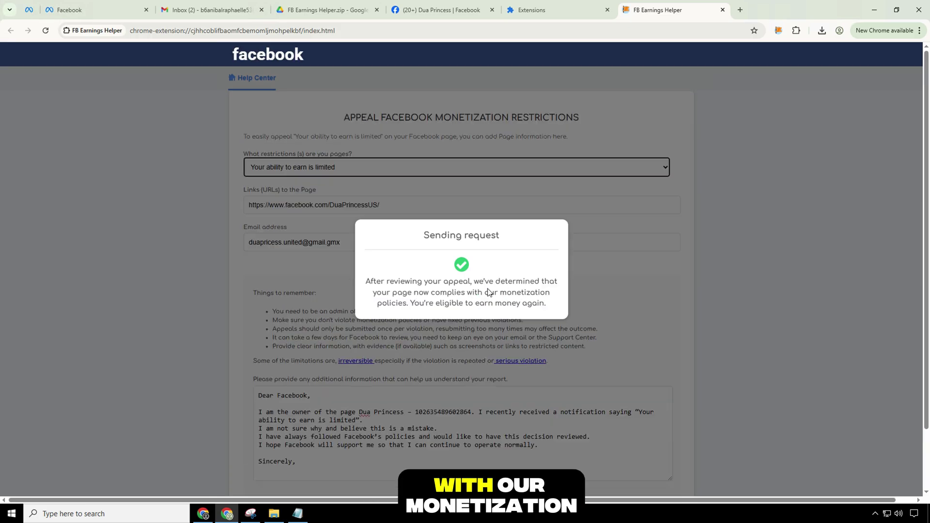
Reload the Dua Princess Page in the Facebook tab and check its newest notifications about earning and Community Standards
click(433, 6)
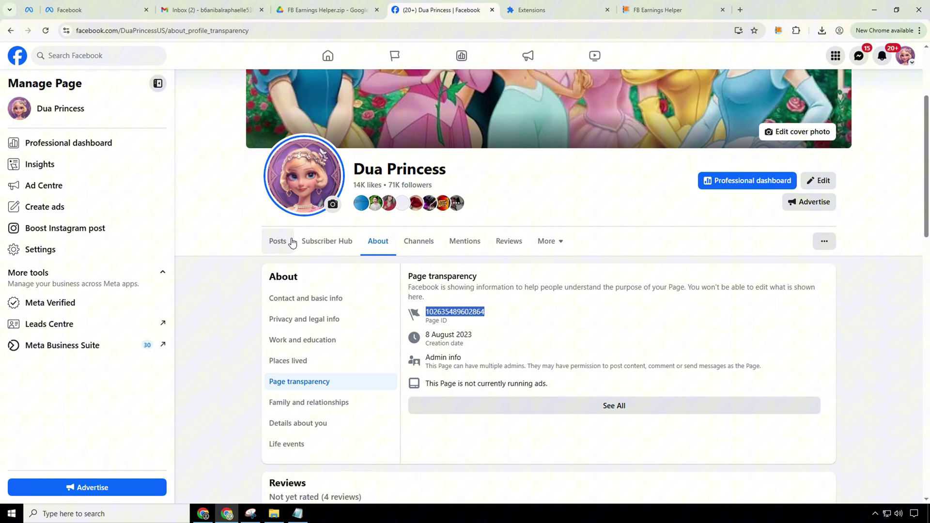
click(46, 30)
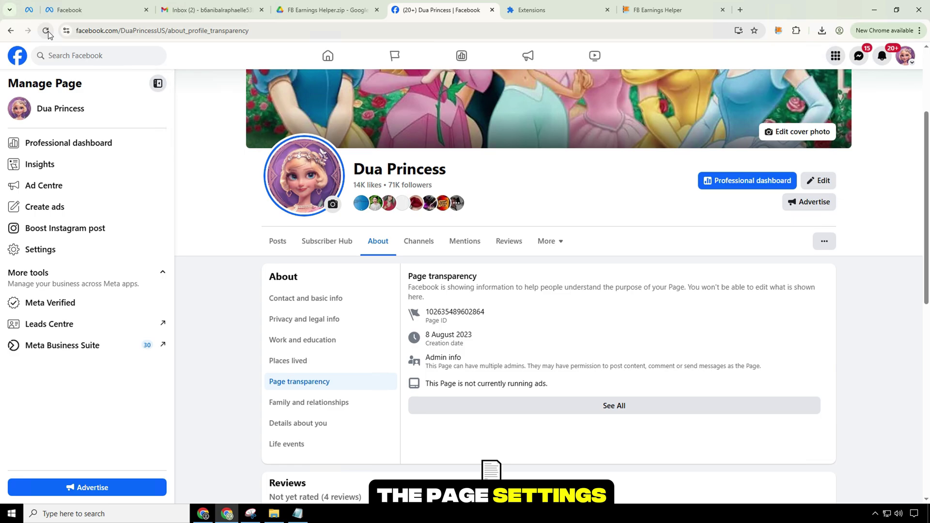
click(46, 30)
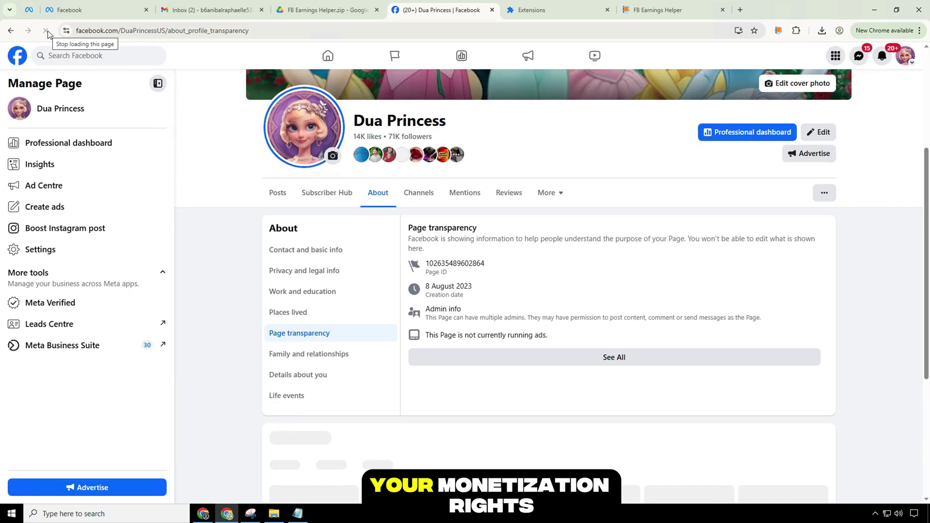
click(883, 58)
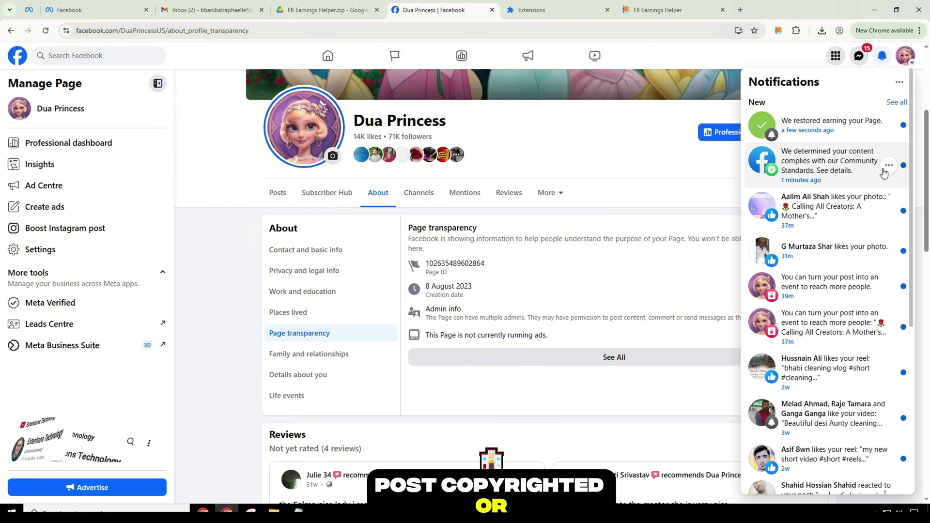
click(893, 167)
click(890, 126)
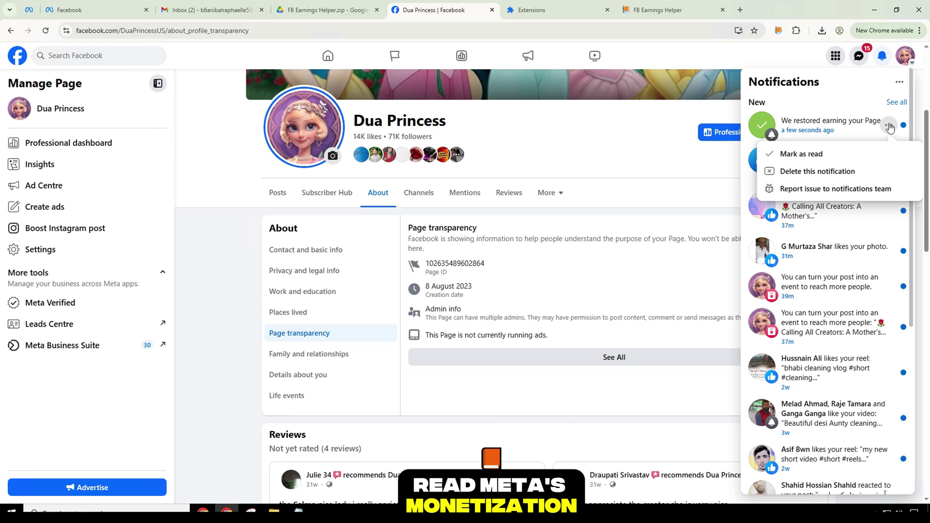
click(890, 128)
Check the Dua Princess Page's Monetisation status and open the overview of its available monetisation tools
click(700, 148)
click(824, 192)
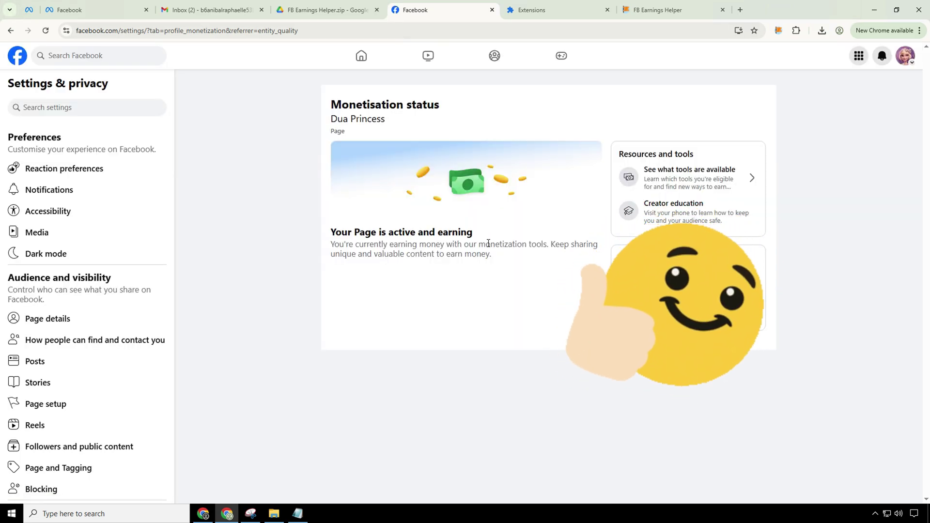
click(490, 235)
click(654, 192)
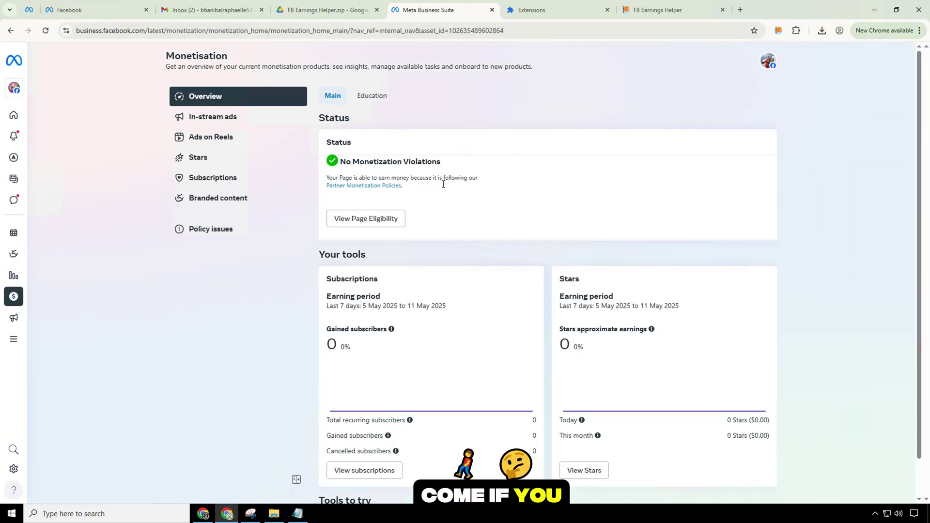
Read the Status card in the Monetisation overview and try to view the Page eligibility
triple_click(443, 184)
click(524, 163)
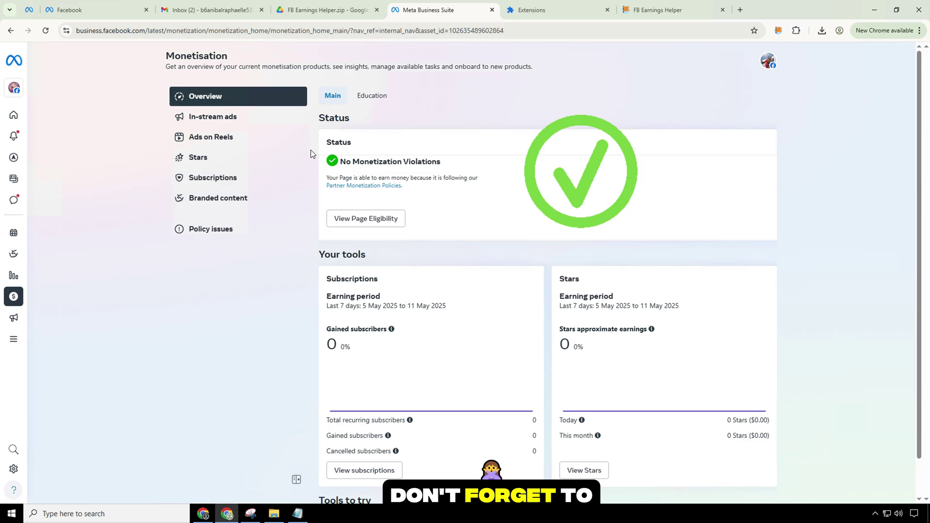
click(368, 220)
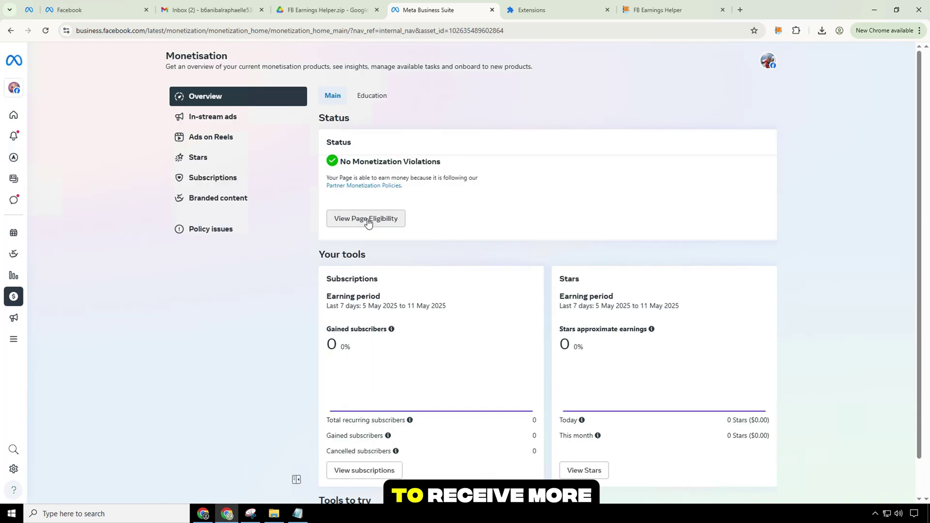
click(364, 219)
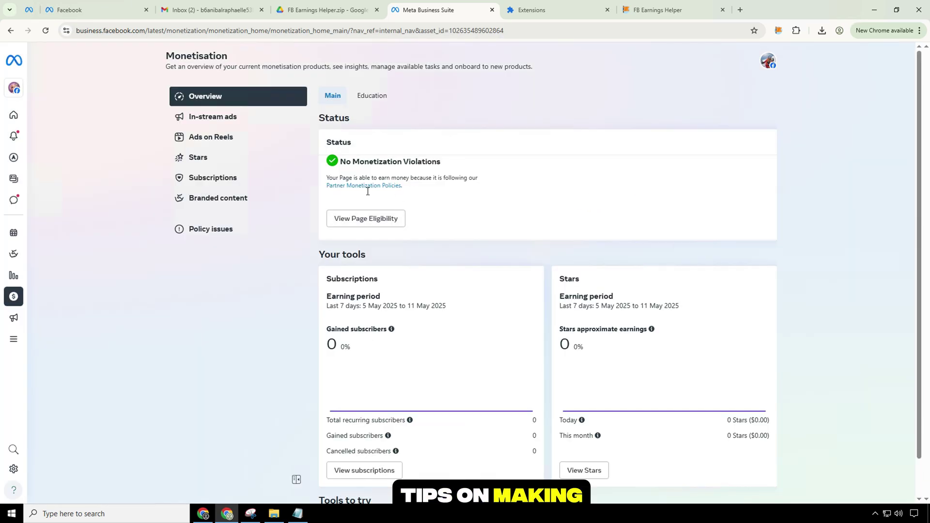
triple_click(402, 165)
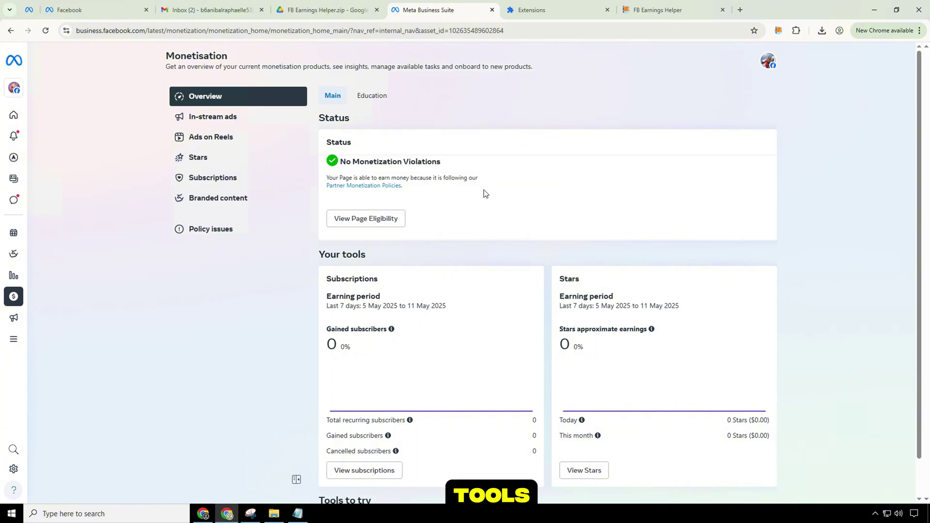